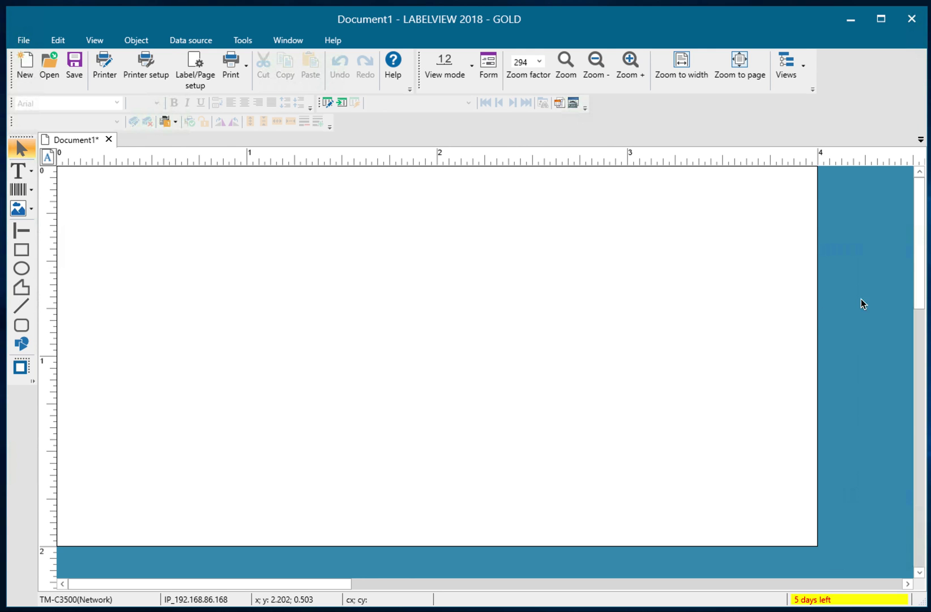
- Open counterExcel.xlsx in Calc, check its Counter column numbered 1 to 40, then close it
left_click_drag(930, 410, 830, 410)
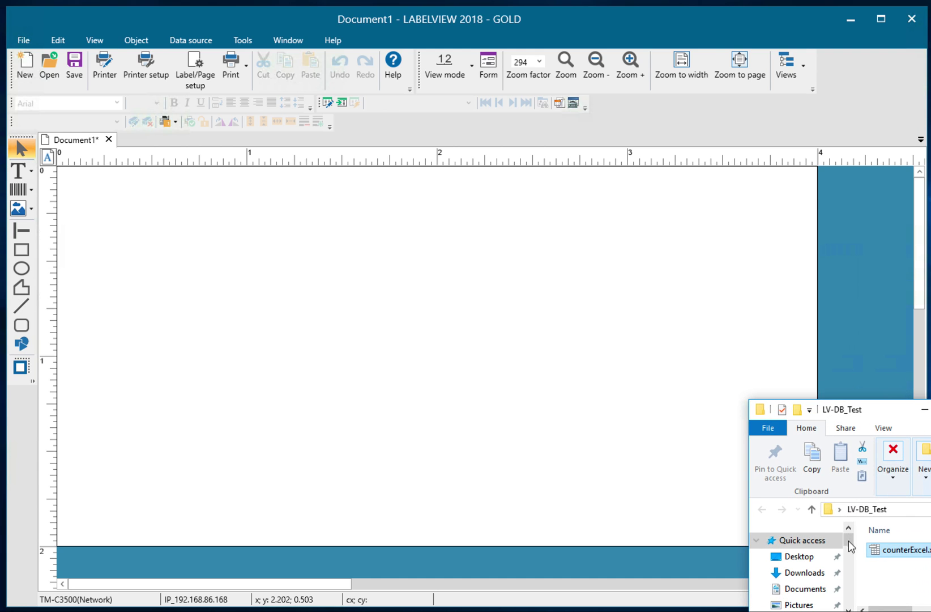
double_click(877, 553)
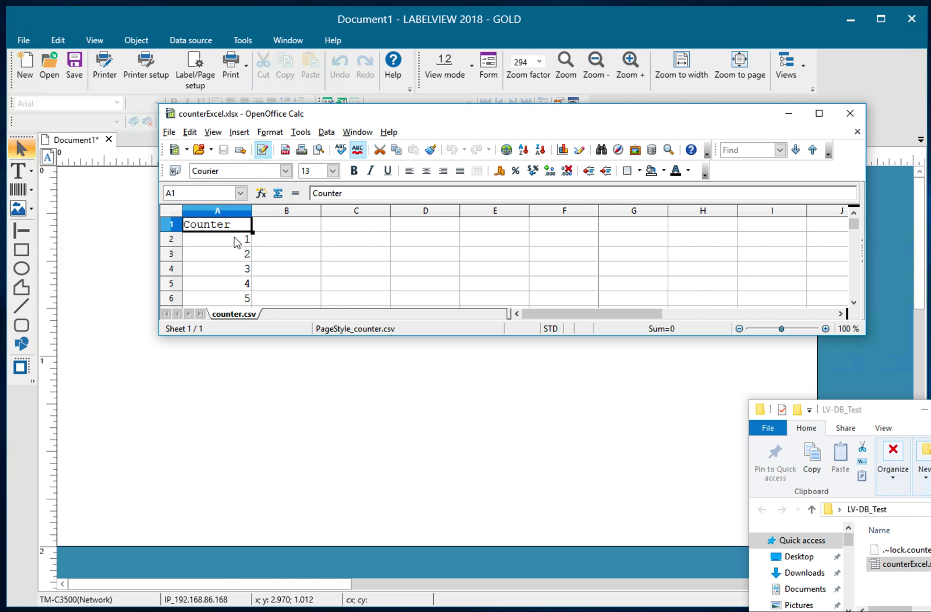
scroll(237, 244, "down", 6)
scroll(236, 248, "down", 7)
scroll(237, 248, "up", 13)
left_click(852, 115)
- Return to the label and place a wizard-created text object, Text0, at its centre
left_click(475, 289)
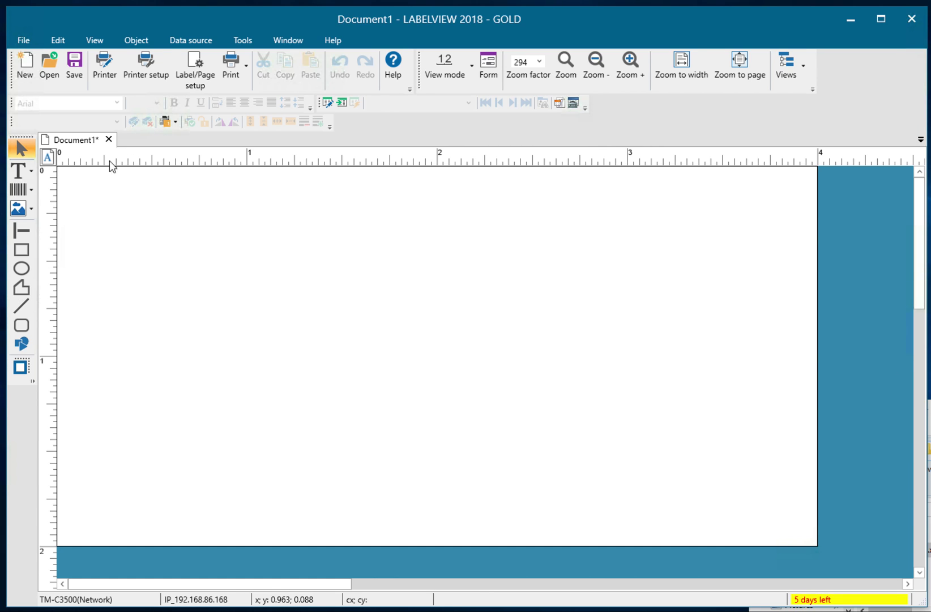
left_click(30, 169)
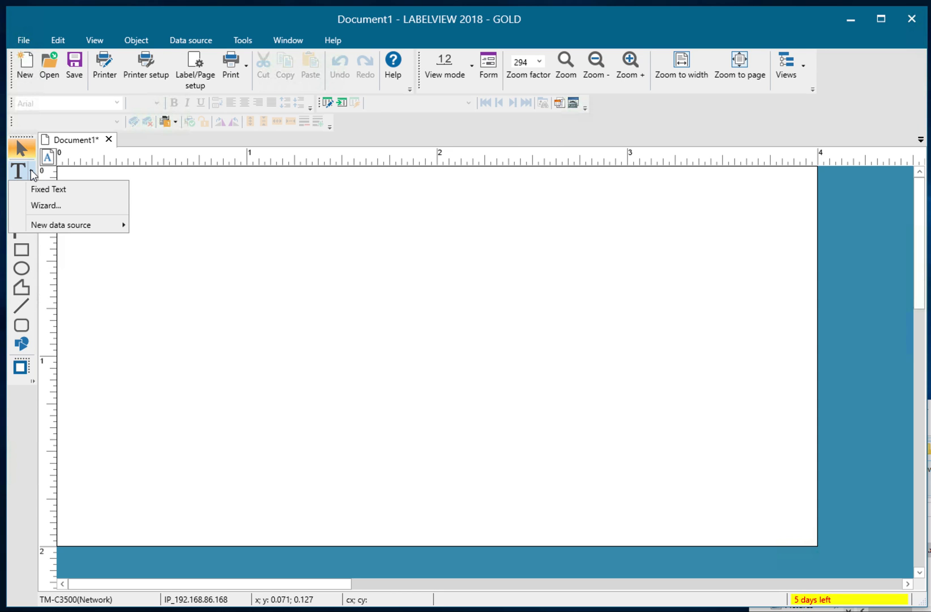
left_click(76, 204)
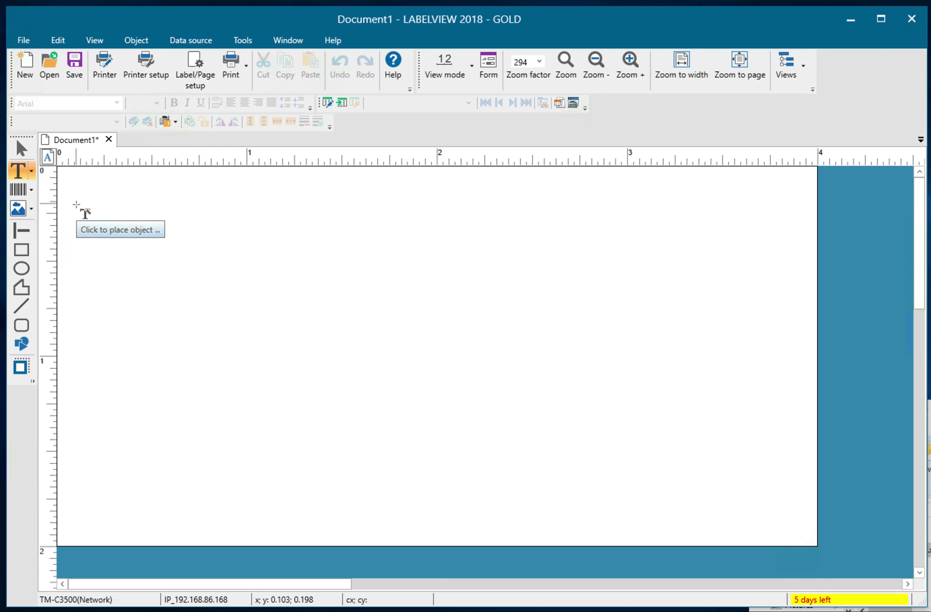
left_click(416, 319)
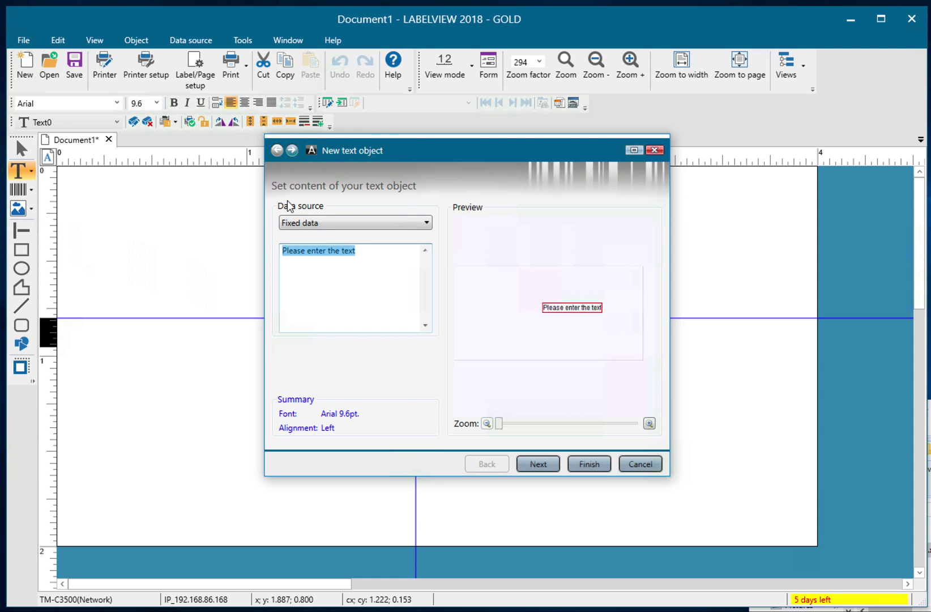
left_click(363, 224)
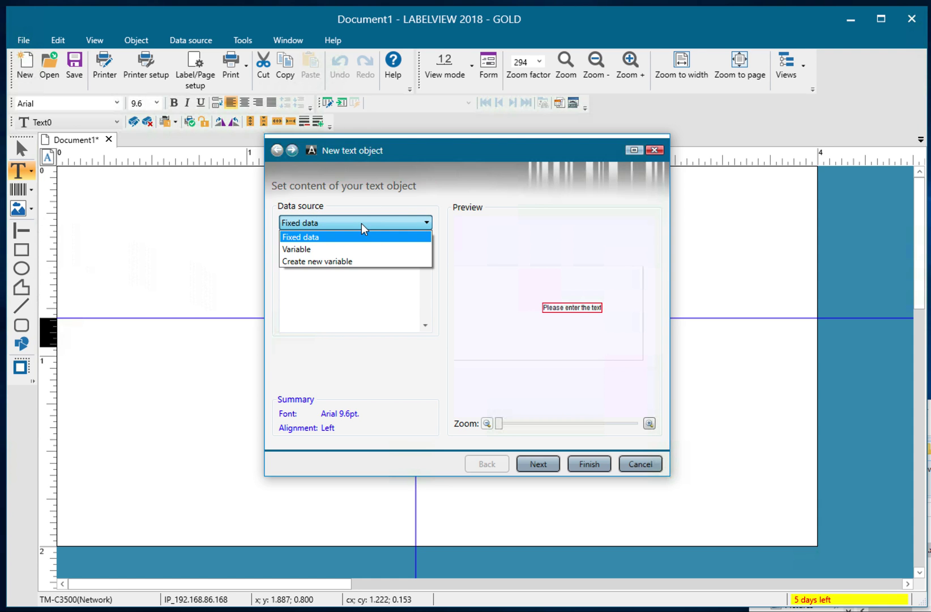
- Make the text's content a new DataBase variable with a new connection, conn1
left_click(353, 262)
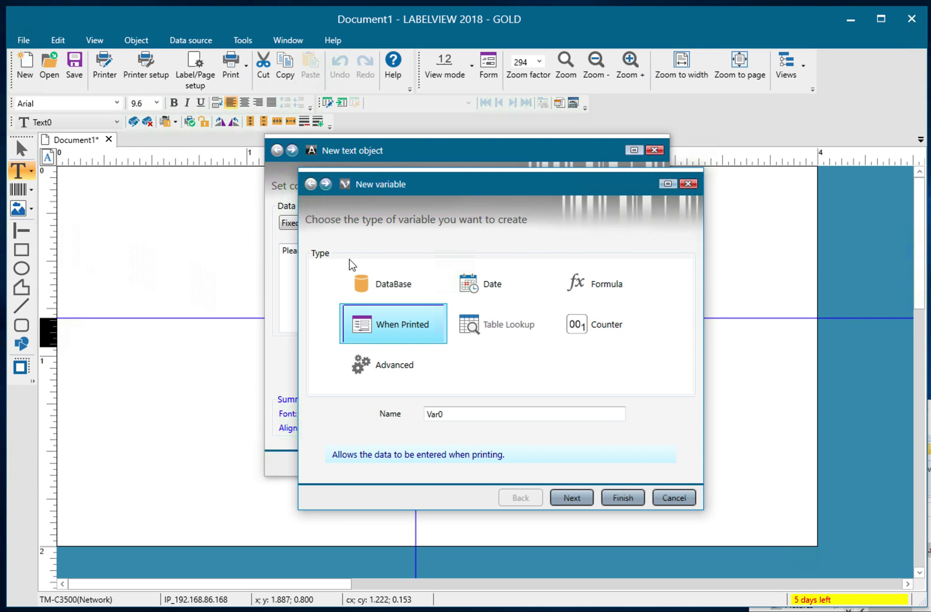
left_click(363, 285)
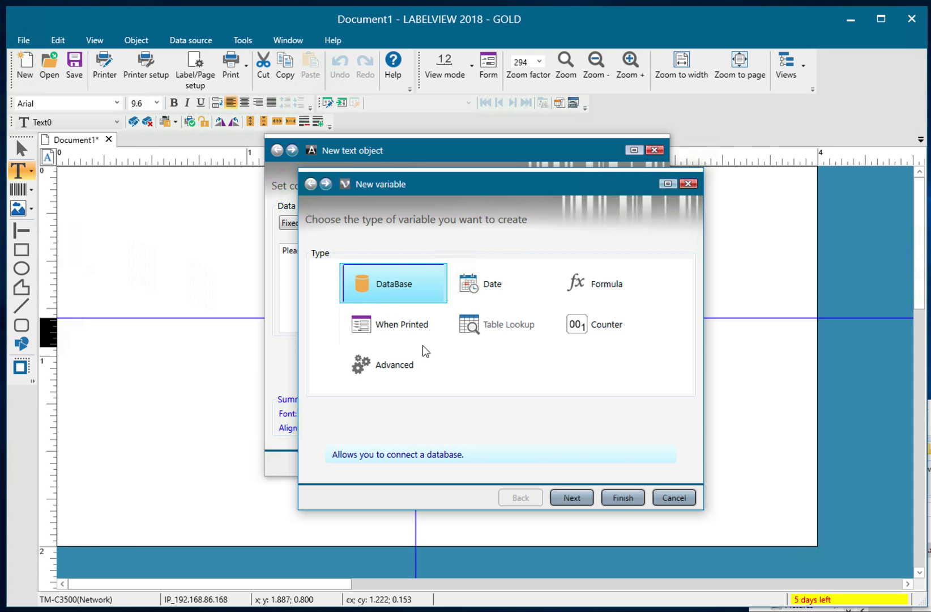
left_click(578, 498)
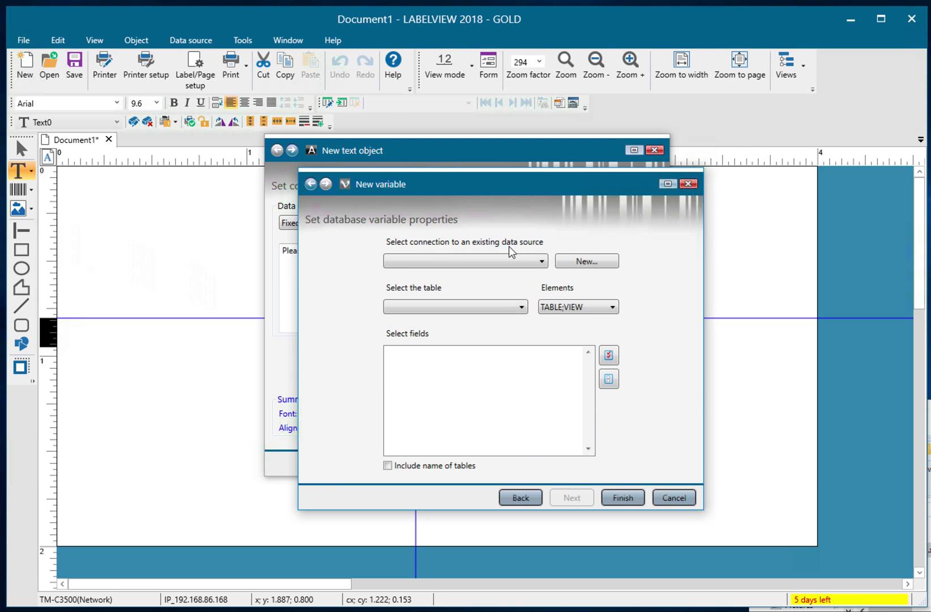
left_click(594, 264)
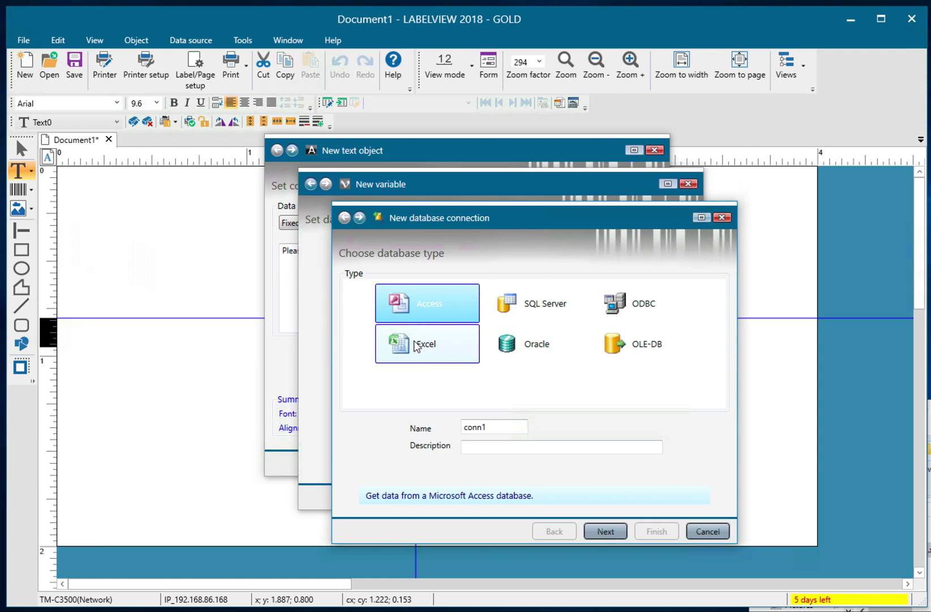
- Create the Excel connection ExcelDataSource01 using counterExcel.xlsx as its data file
left_click(404, 348)
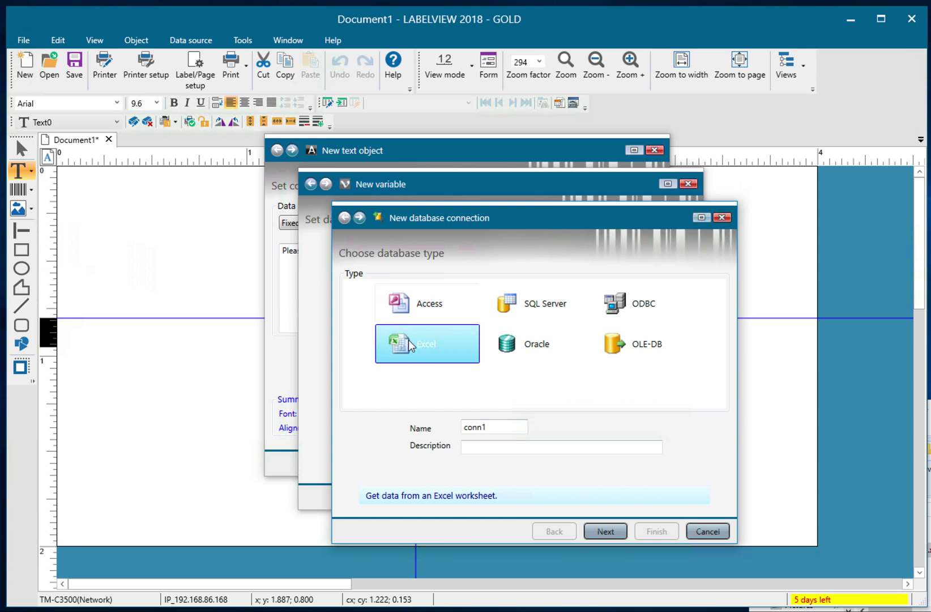
left_click_drag(499, 424, 462, 420)
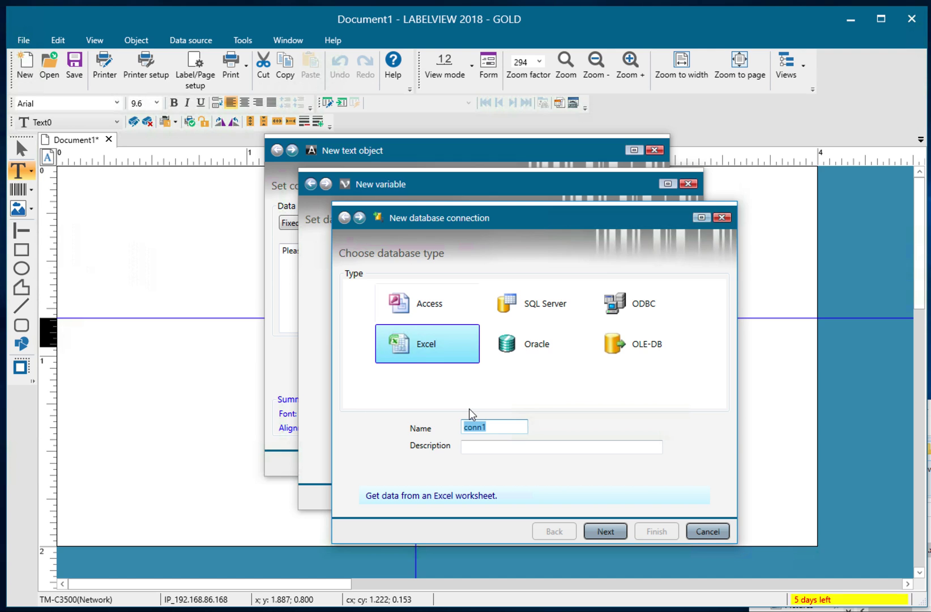
type("E")
type("xcelD")
type("ataSo")
type("urce01")
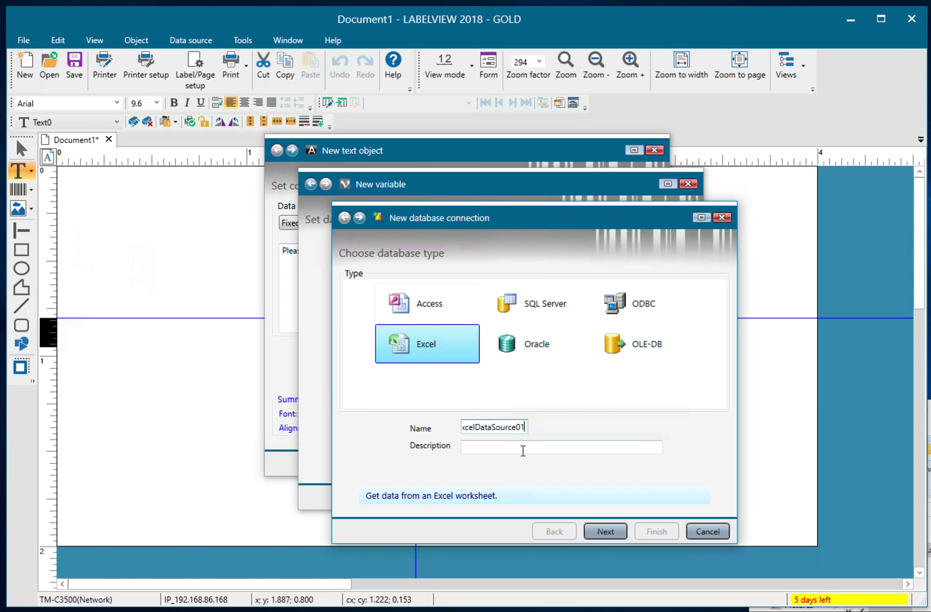
left_click(609, 532)
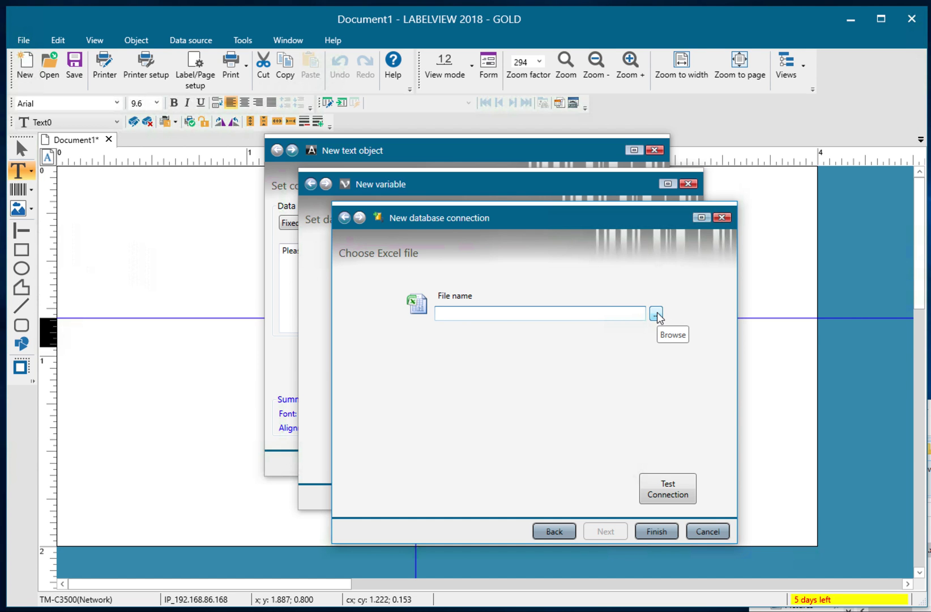
left_click(656, 314)
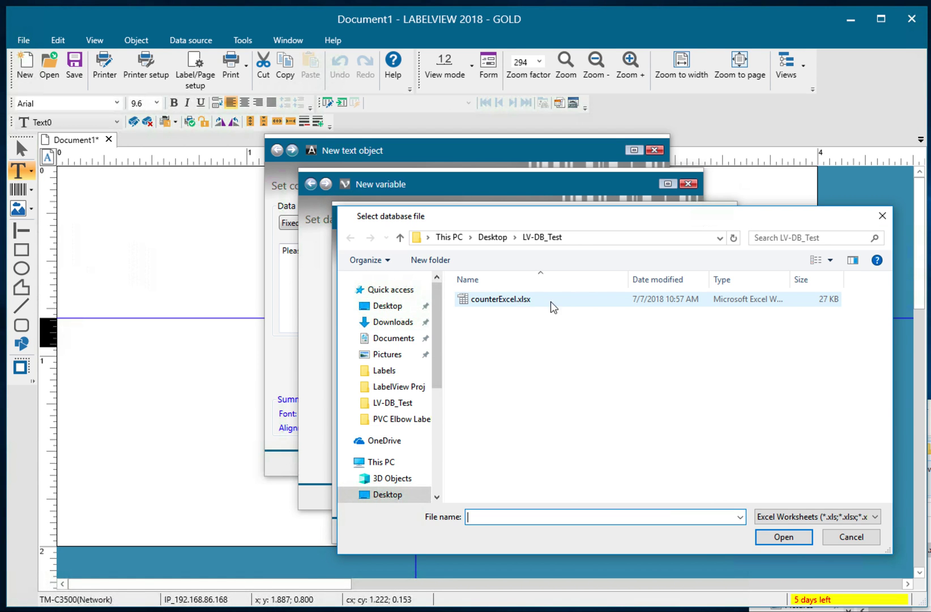
left_click(466, 300)
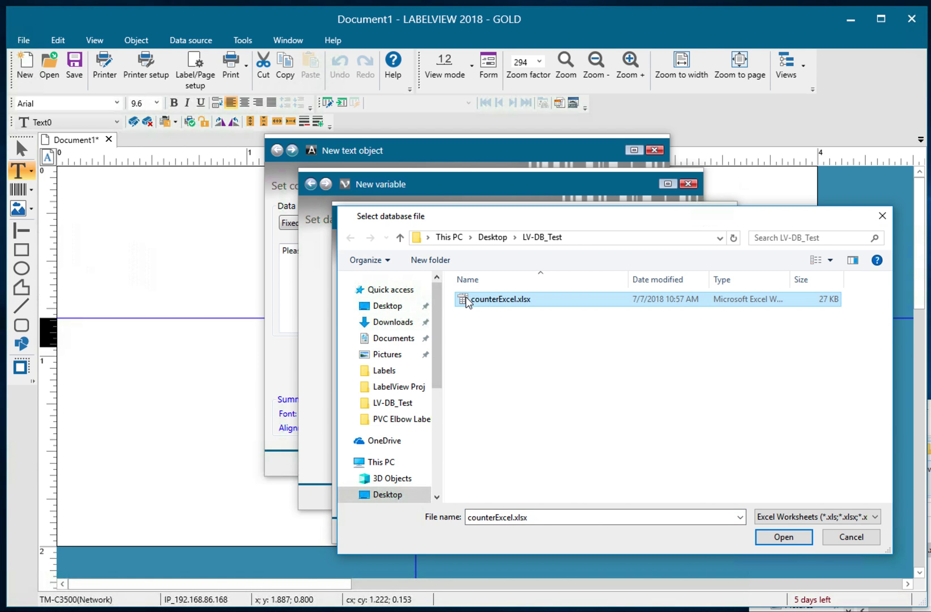
left_click(784, 537)
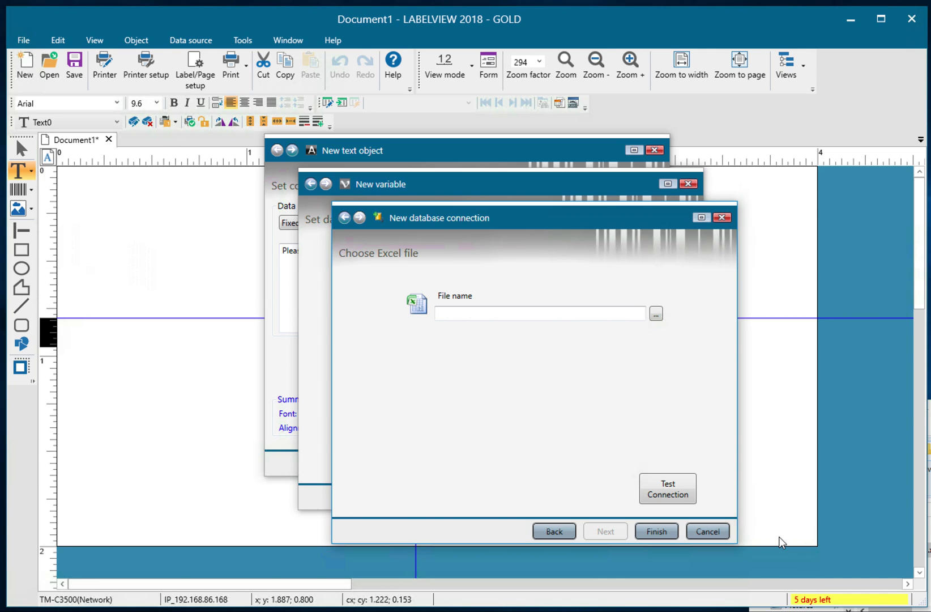
left_click(657, 532)
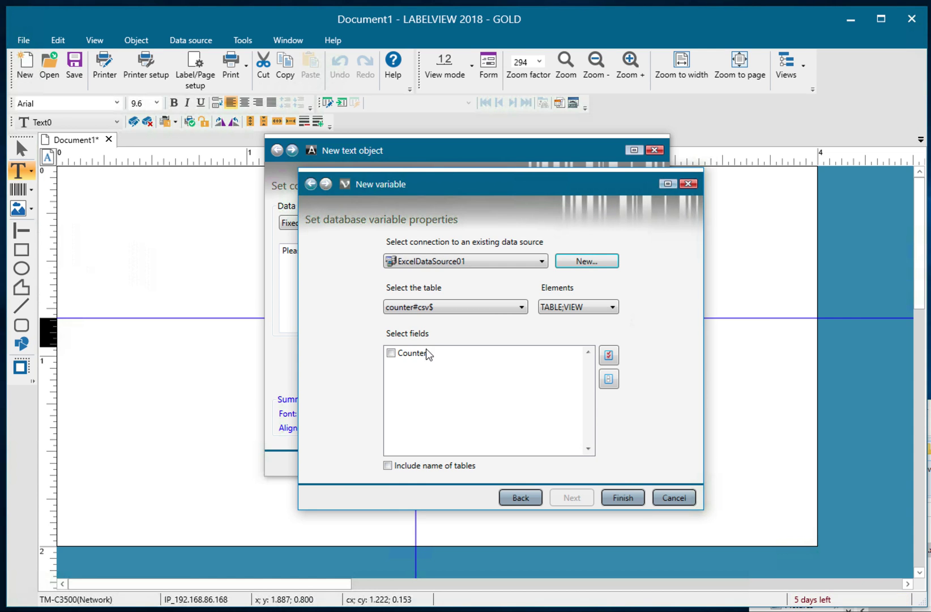
- Select the Counter field and finish the variable and text object, placing 1 on the label
left_click(391, 353)
left_click(623, 498)
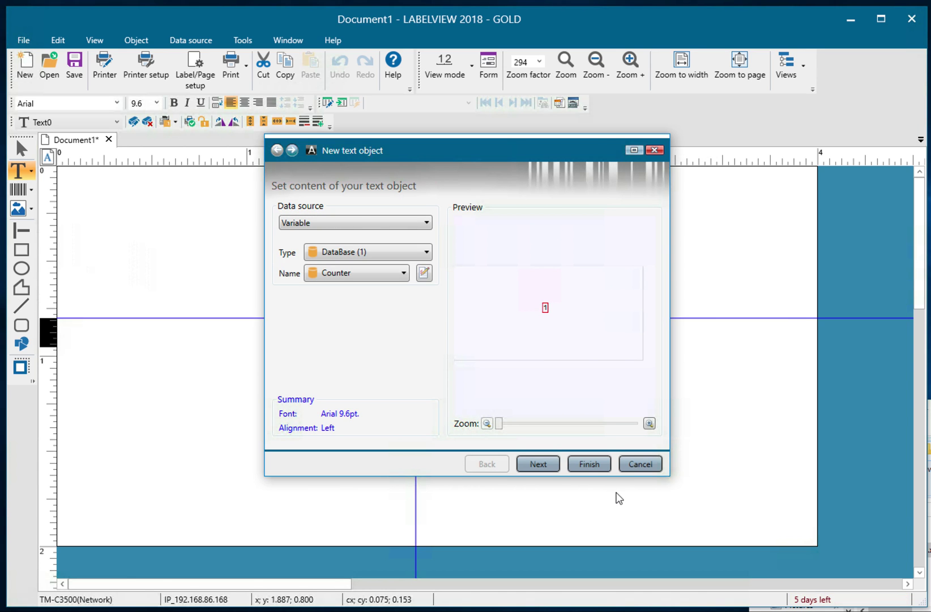
left_click(589, 464)
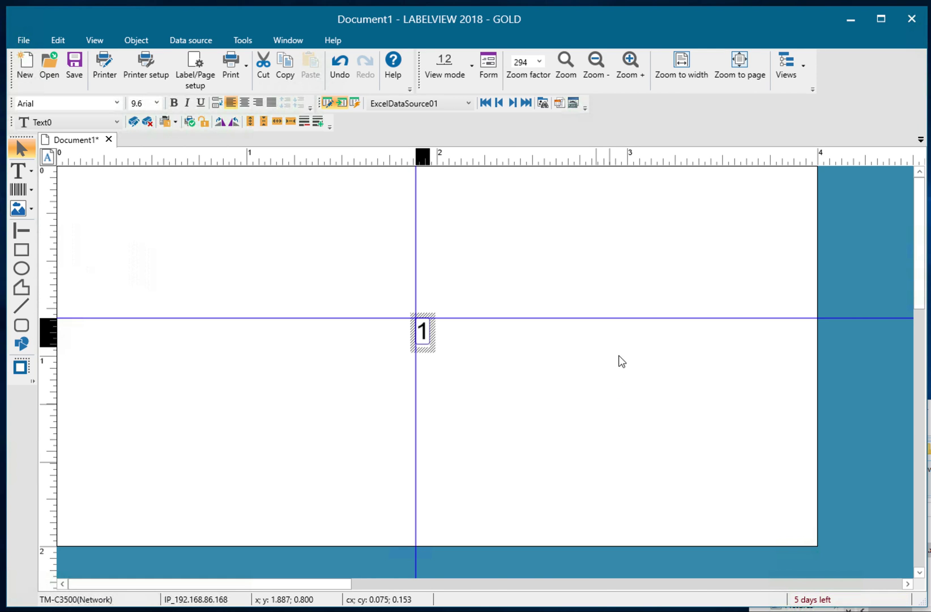
- In print settings, set Records to All records (1-40) instead of the current record
left_click(233, 64)
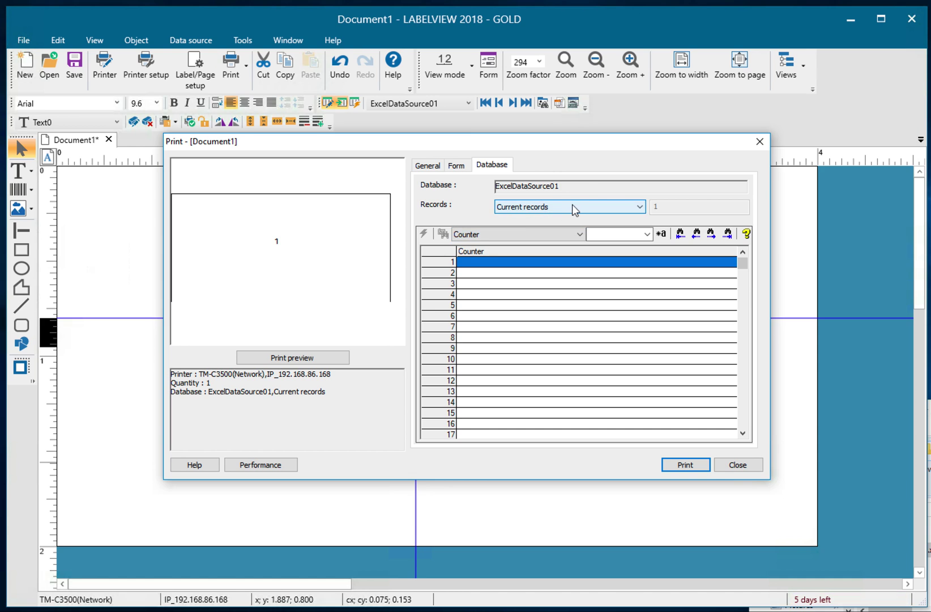
left_click(575, 207)
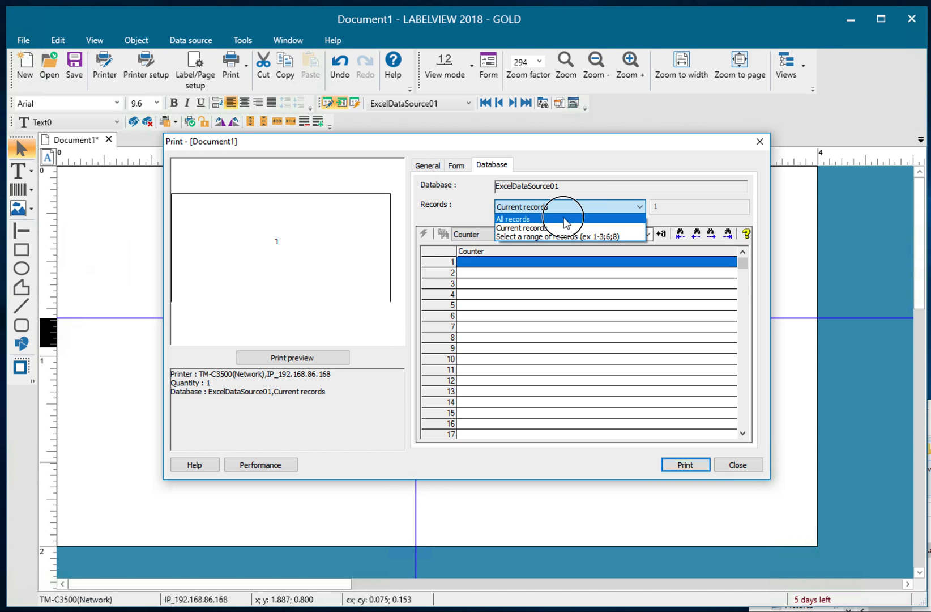
left_click(565, 221)
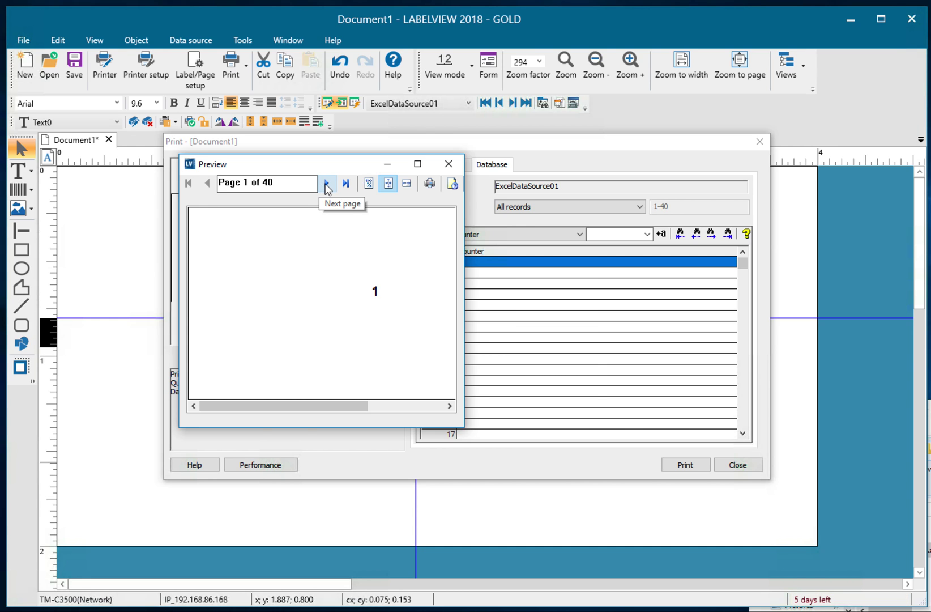
- Step the preview forward from page 1 to page 22 of 40, watching the counter reach 22
left_click(327, 183)
left_click(327, 183)
left_click(327, 183)
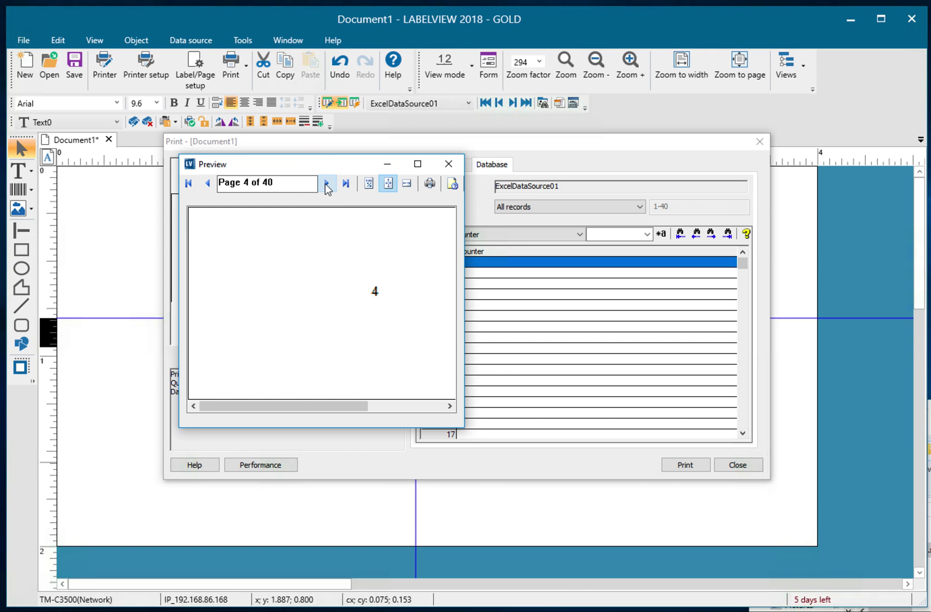
left_click(327, 183)
left_click(327, 183)
left_click(327, 183)
left_click(327, 183)
left_click(327, 183)
left_click(327, 183)
left_click(327, 183)
left_click(326, 183)
left_click(326, 183)
left_click(327, 183)
left_click(327, 183)
left_click(327, 183)
left_click(327, 183)
left_click(327, 183)
left_click(326, 183)
left_click(327, 183)
left_click(327, 183)
left_click(327, 183)
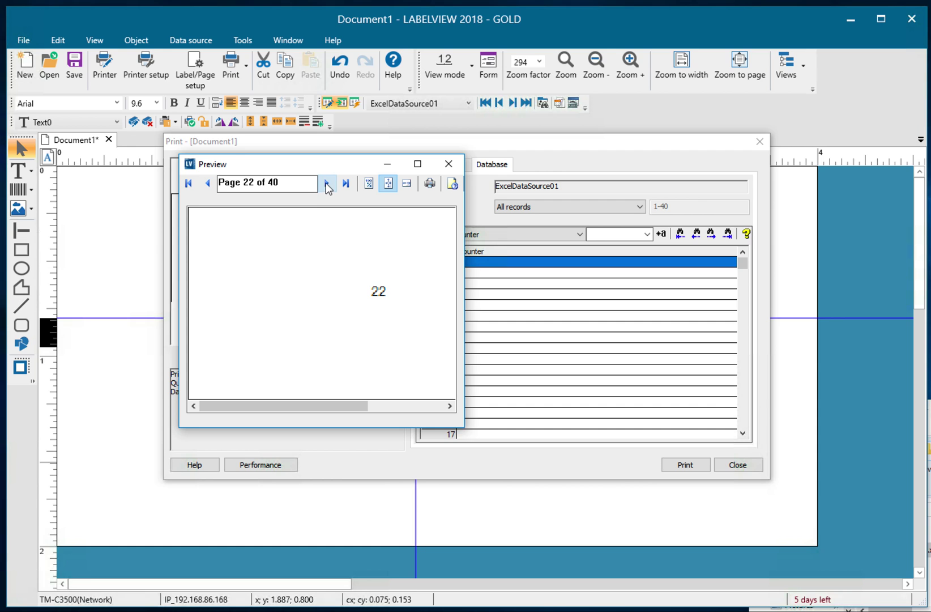